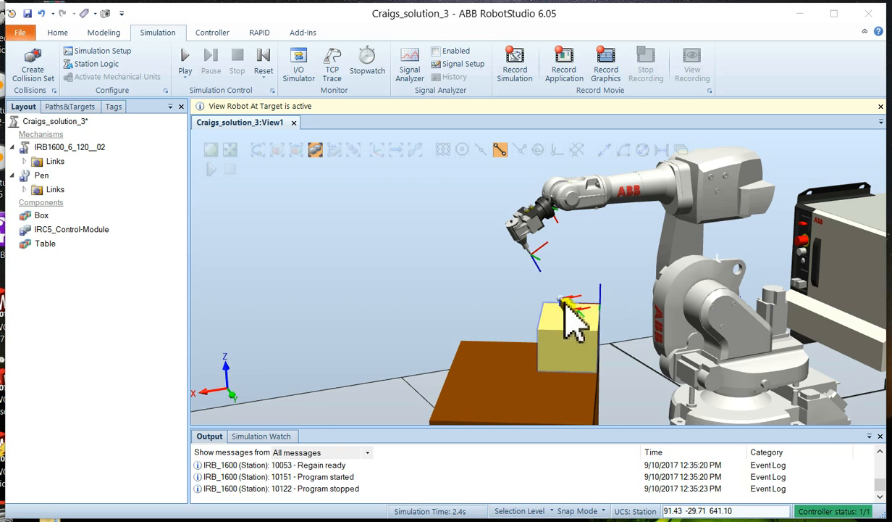
Copy Target_10 and paste the duplicate into the Wobj_box_of object frame
scroll(565, 305, up, 3)
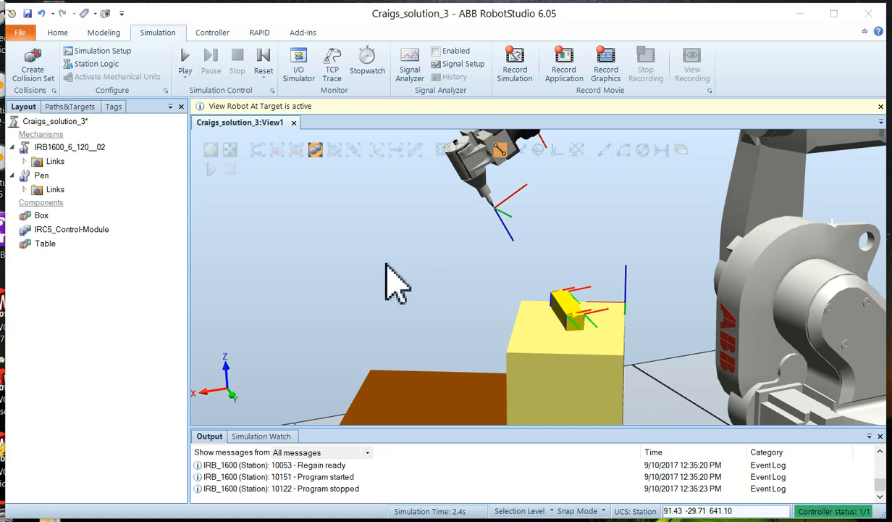
click(77, 107)
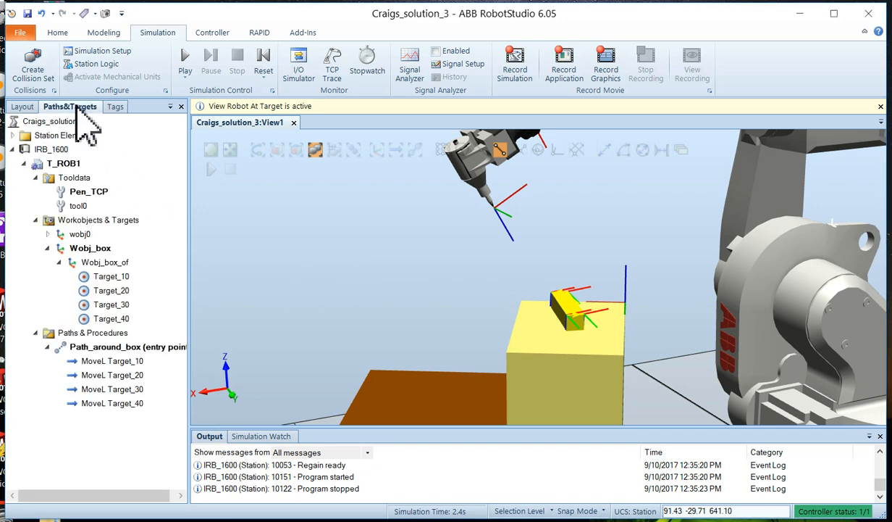
click(102, 278)
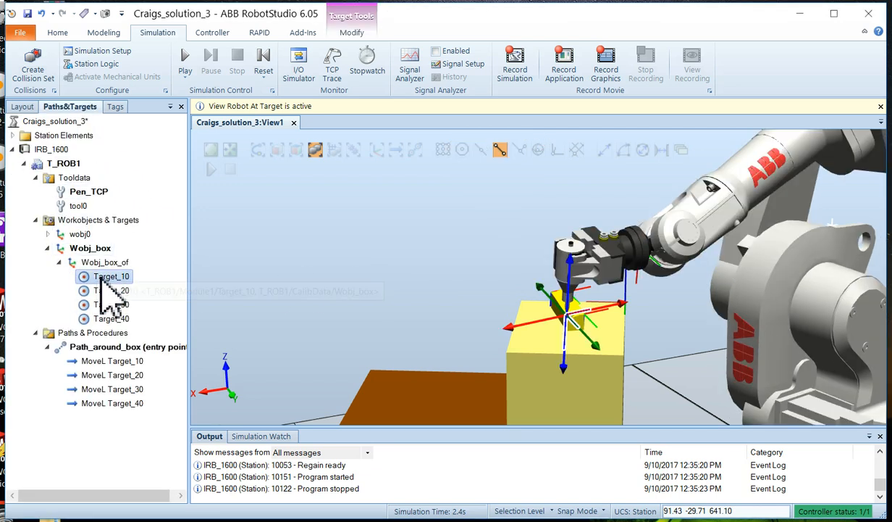
right_click(96, 276)
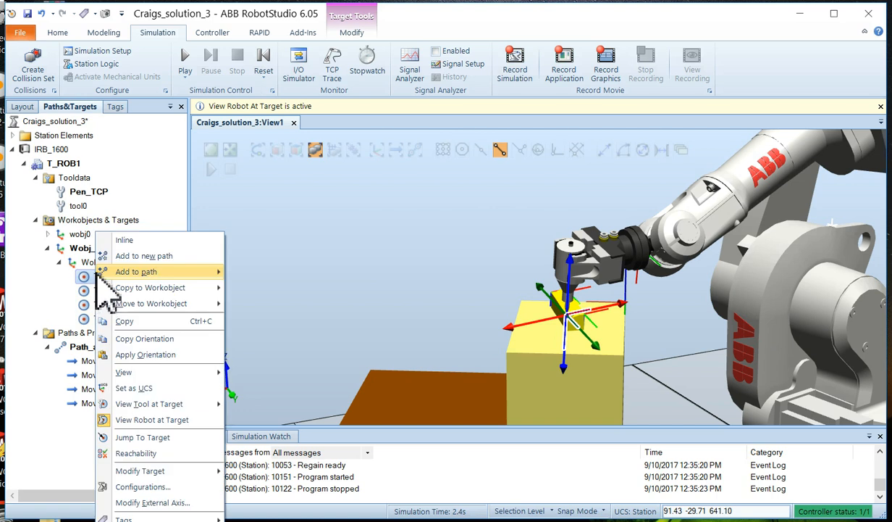
click(125, 321)
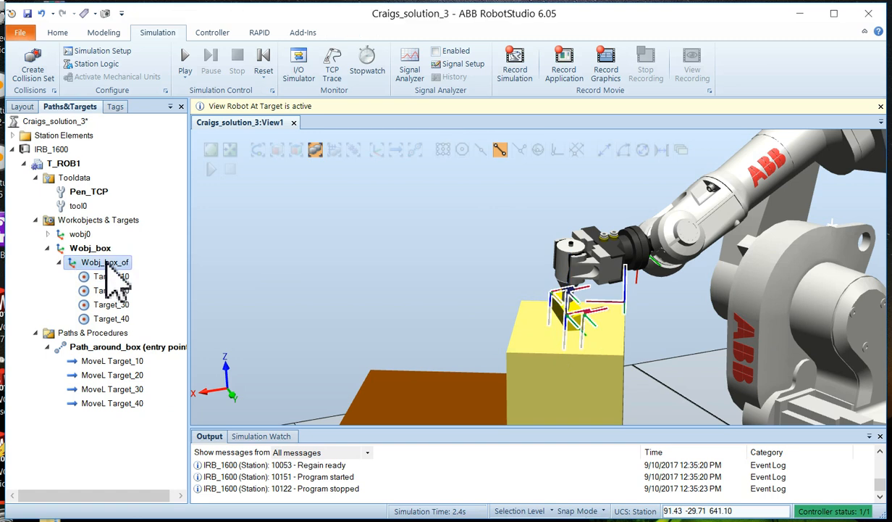
right_click(110, 264)
click(138, 266)
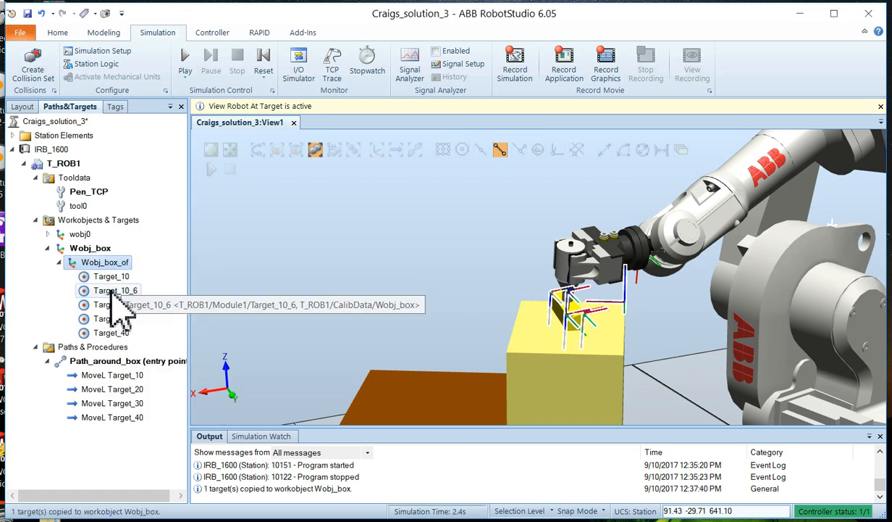
Rename the duplicated target under Wobj_box_of as Target_Home
right_click(110, 295)
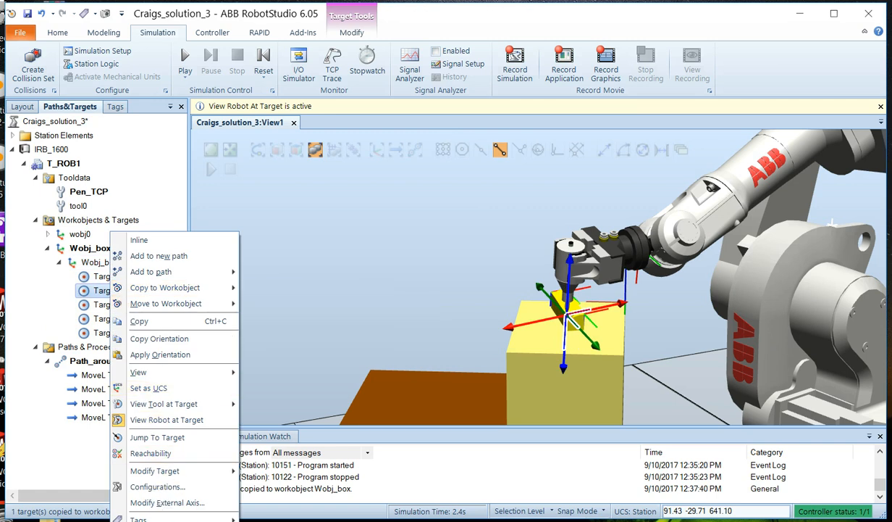
click(149, 521)
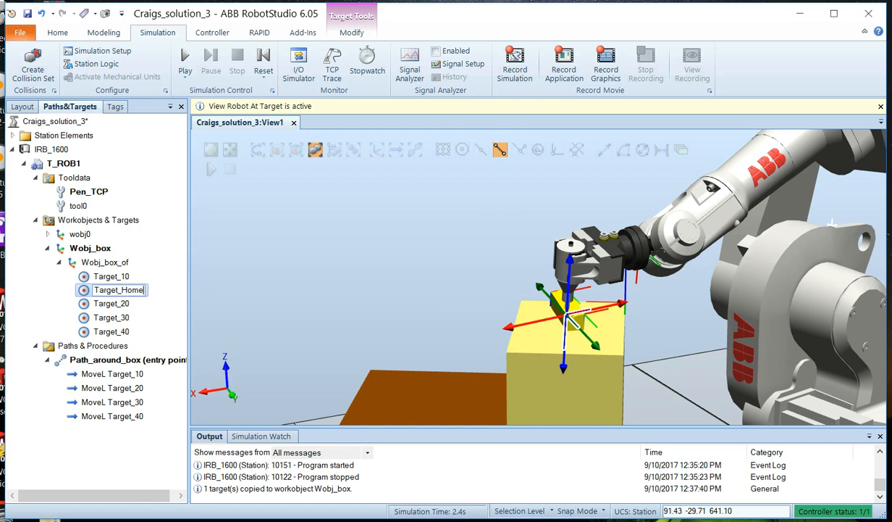
text(Target_Home)
key(Return)
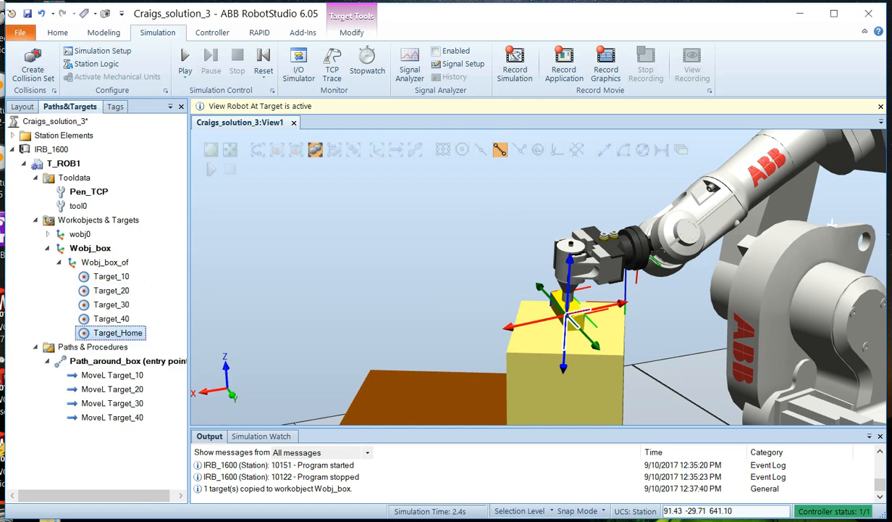
Set Target_Home's position to Z -100 mm in the Local reference, leaving X and Y at 0
right_click(118, 333)
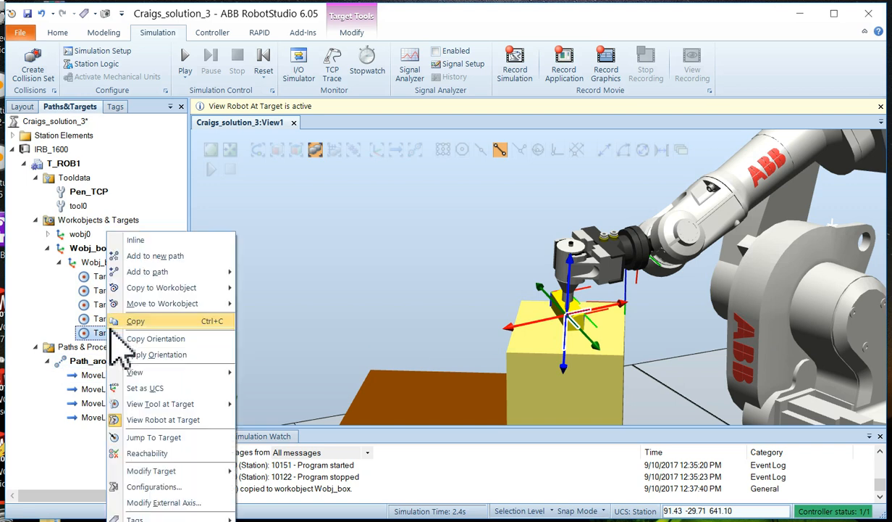
mouse_move(167, 472)
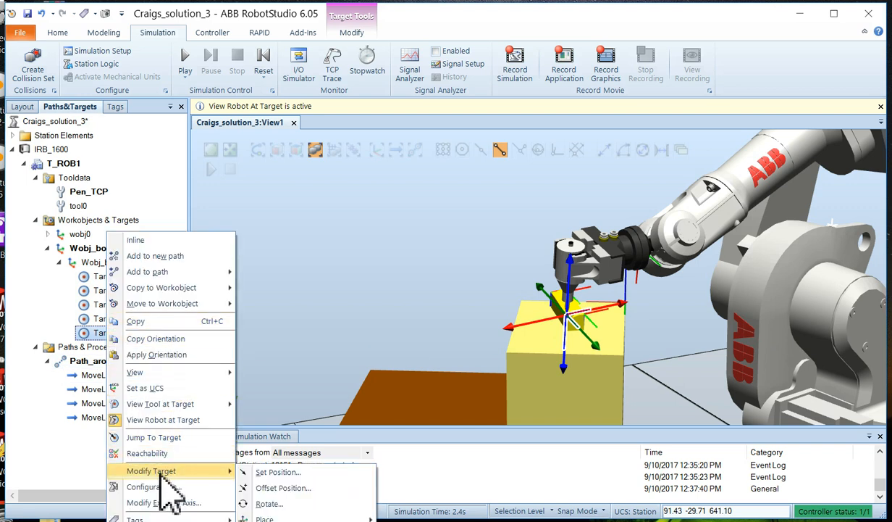
click(277, 473)
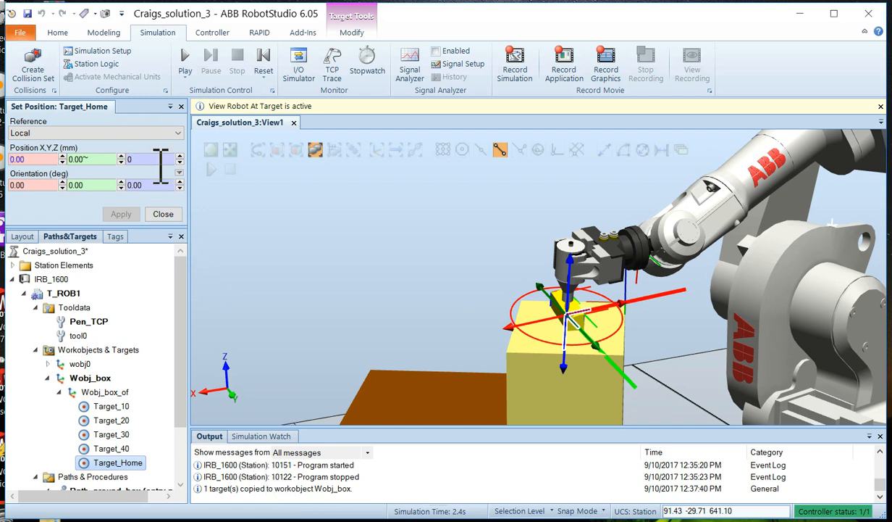
text(100)
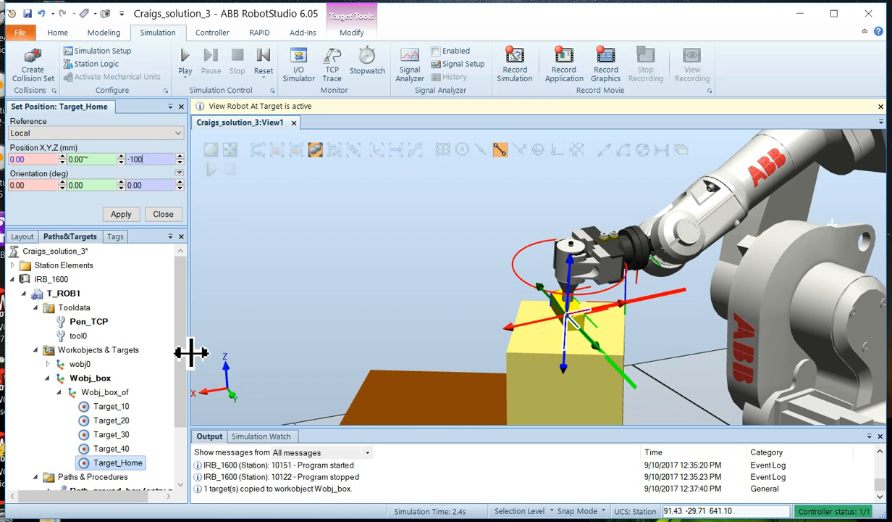
click(121, 214)
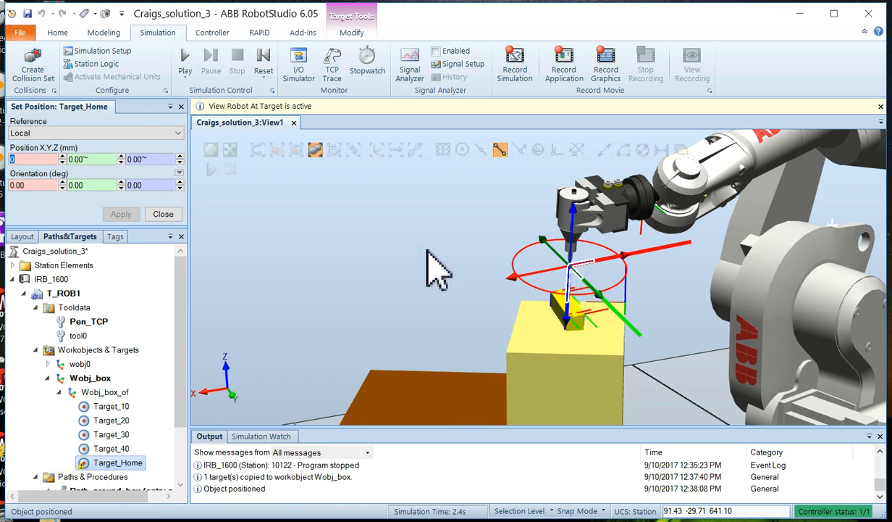
click(163, 214)
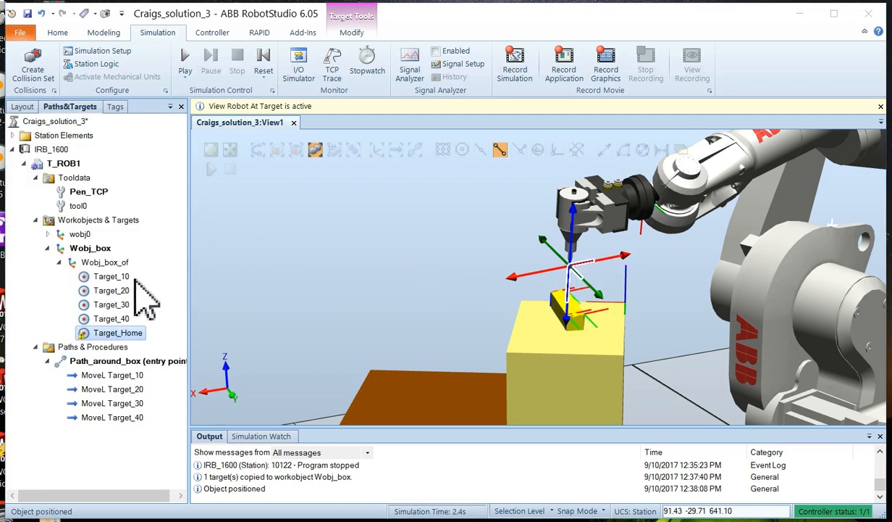
Step through the targets from Target_10 to Target_Home to check the robot's pose at each one
click(90, 277)
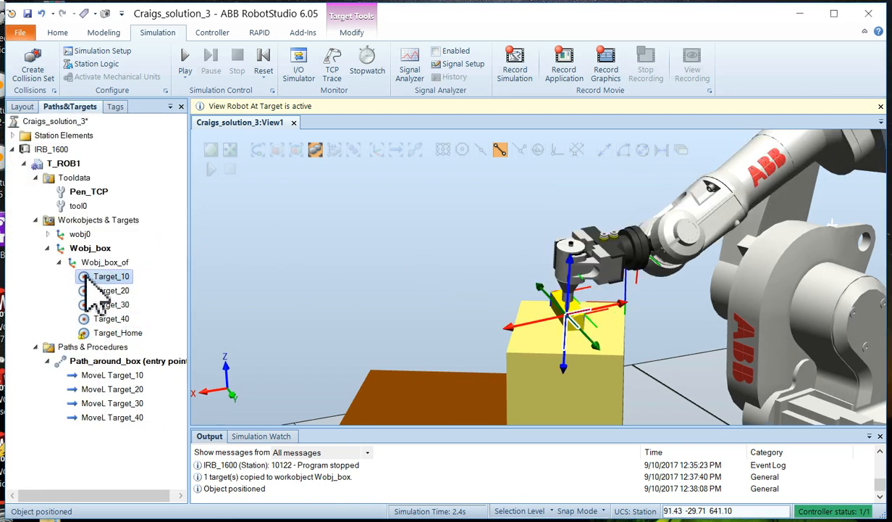
key(Down)
key(Down)
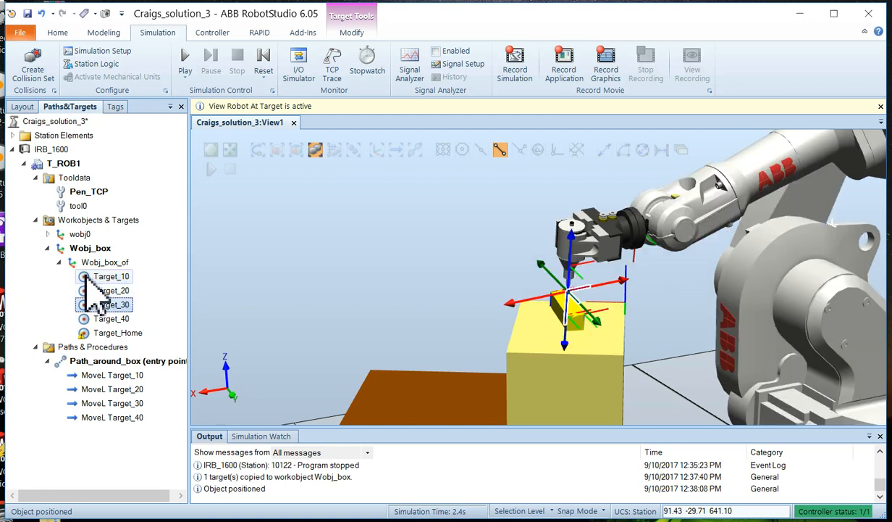
key(Down)
key(Down)
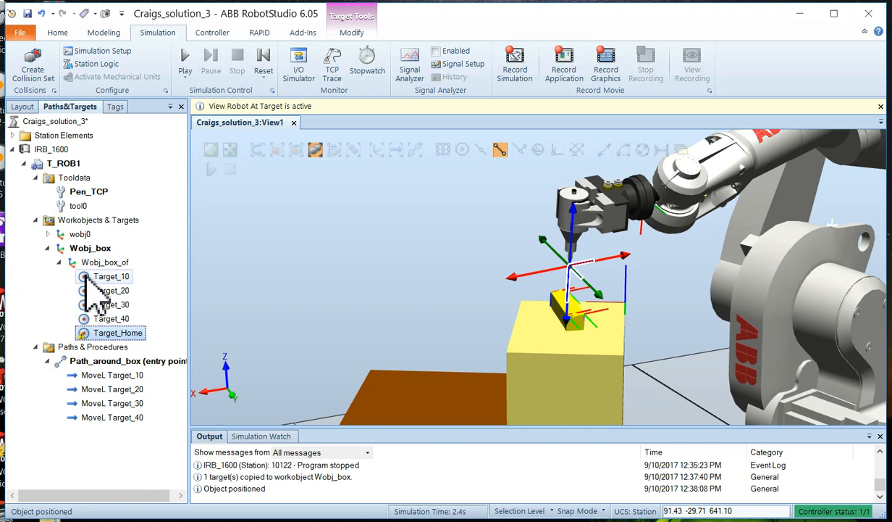
Compare the available arm configurations for Target_Home and assign Cfg1 (0,0,-1,1)
right_click(87, 349)
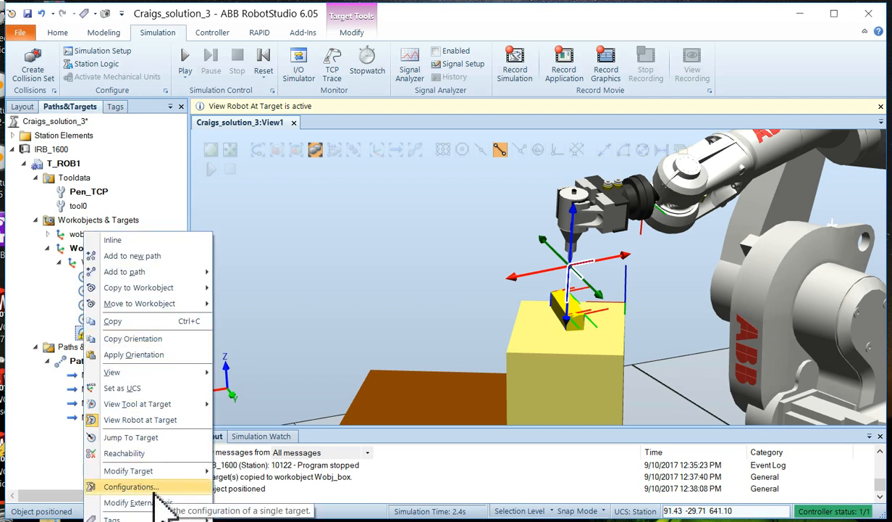
click(129, 486)
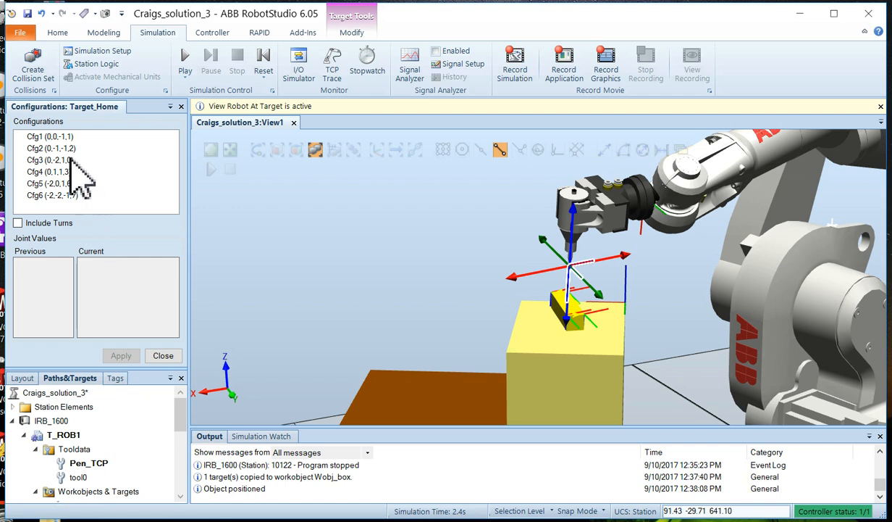
click(58, 139)
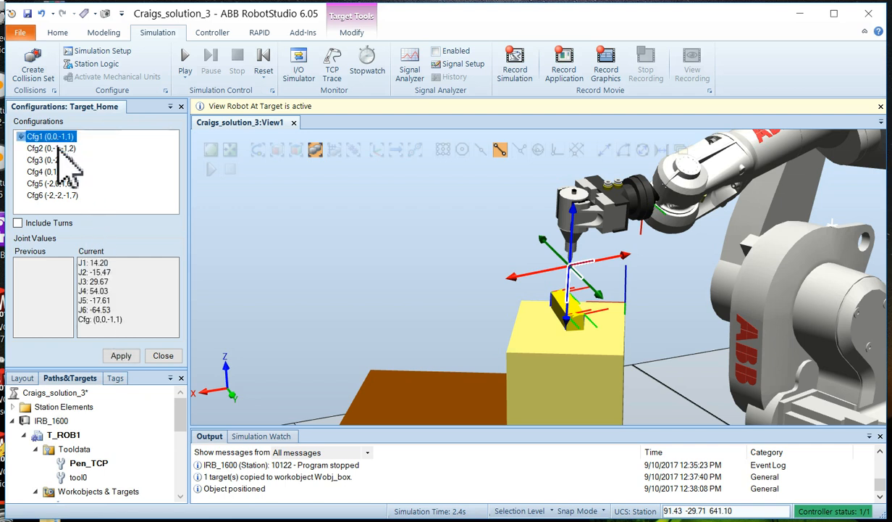
click(59, 149)
scroll(623, 256, down, 5)
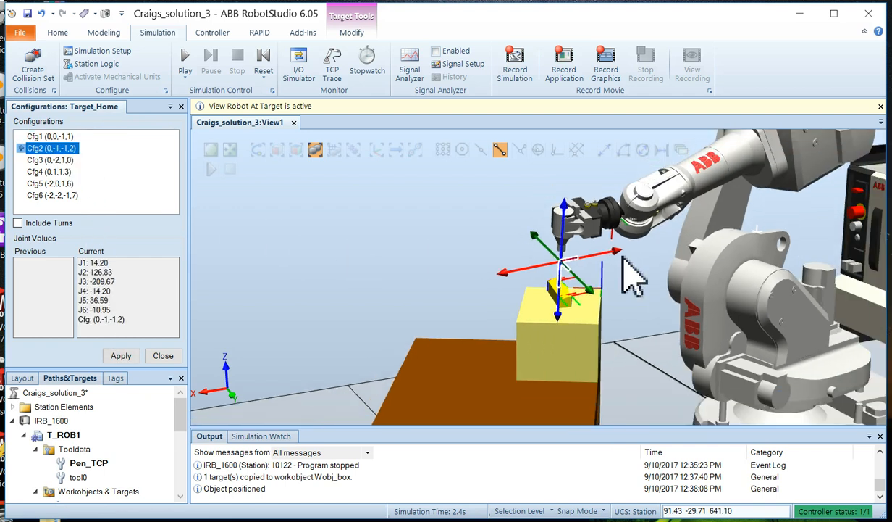
click(59, 160)
click(65, 172)
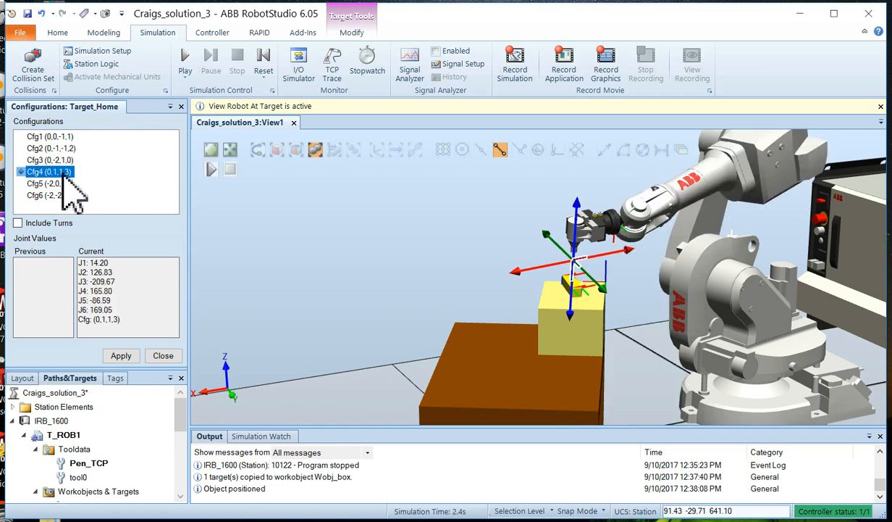
click(64, 184)
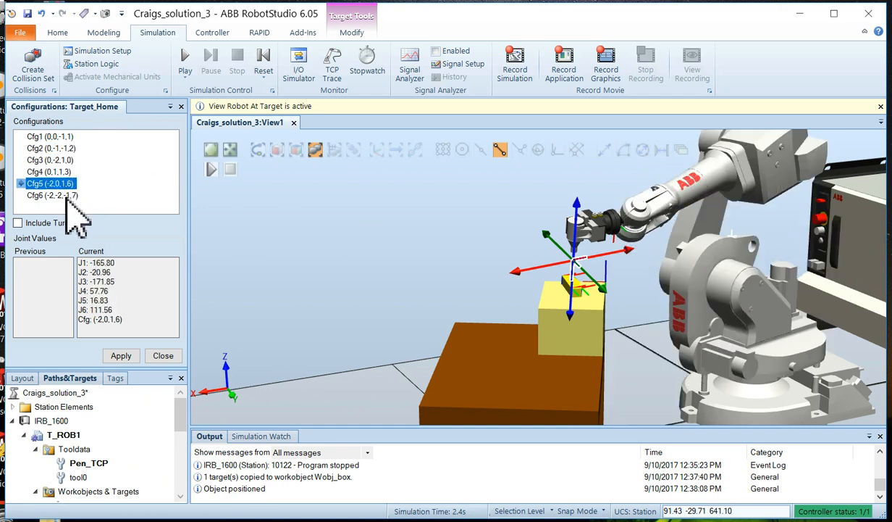
click(66, 196)
click(60, 137)
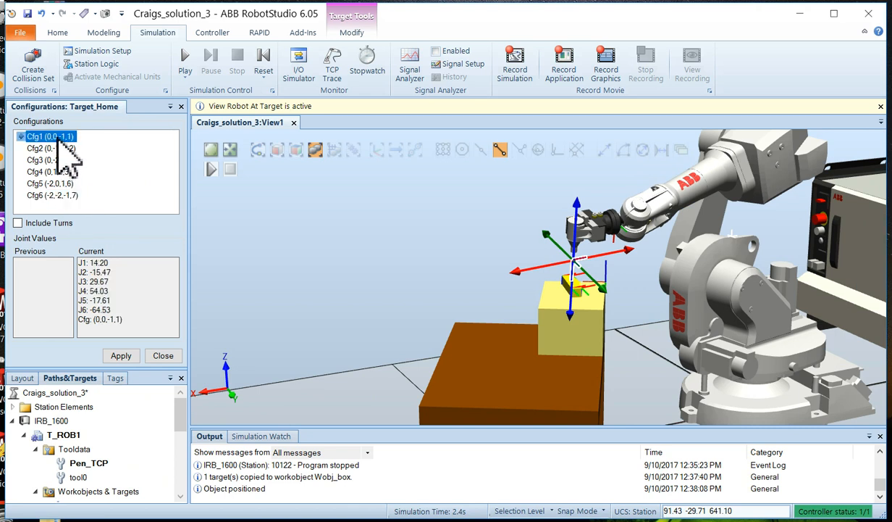
click(121, 356)
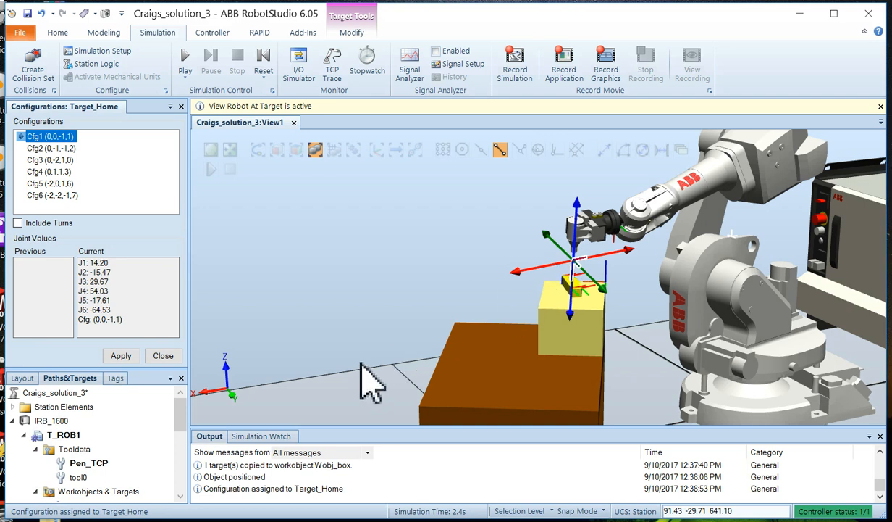
click(161, 356)
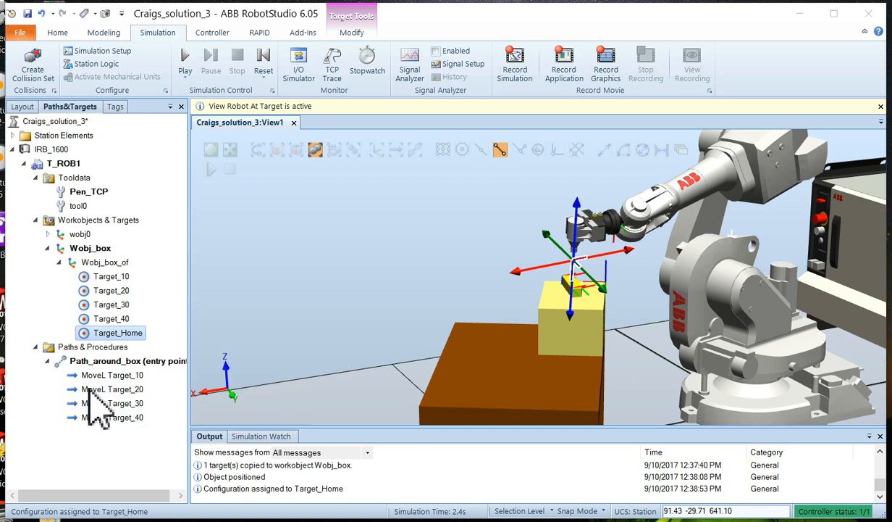
right_click(111, 332)
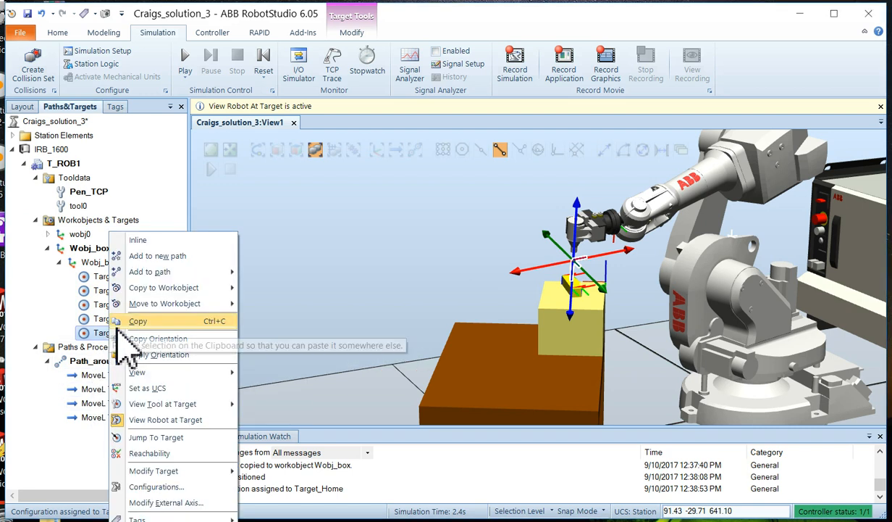
mouse_move(174, 274)
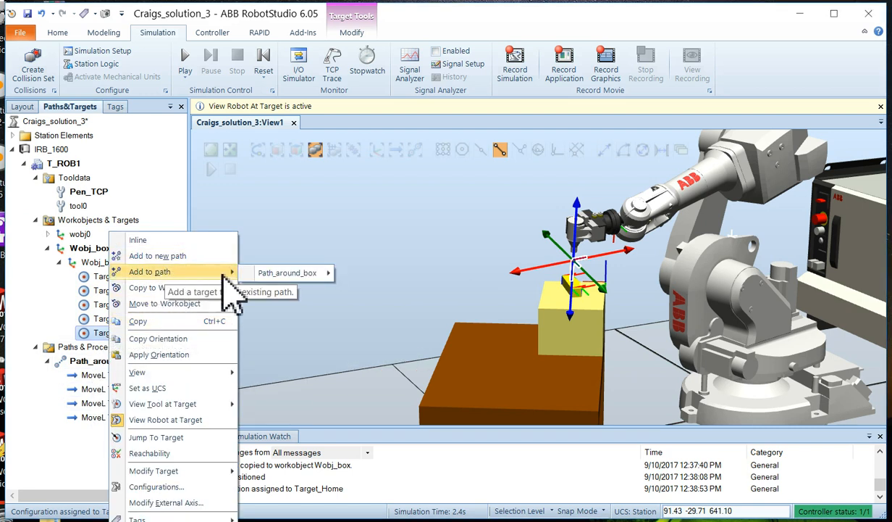
mouse_move(275, 274)
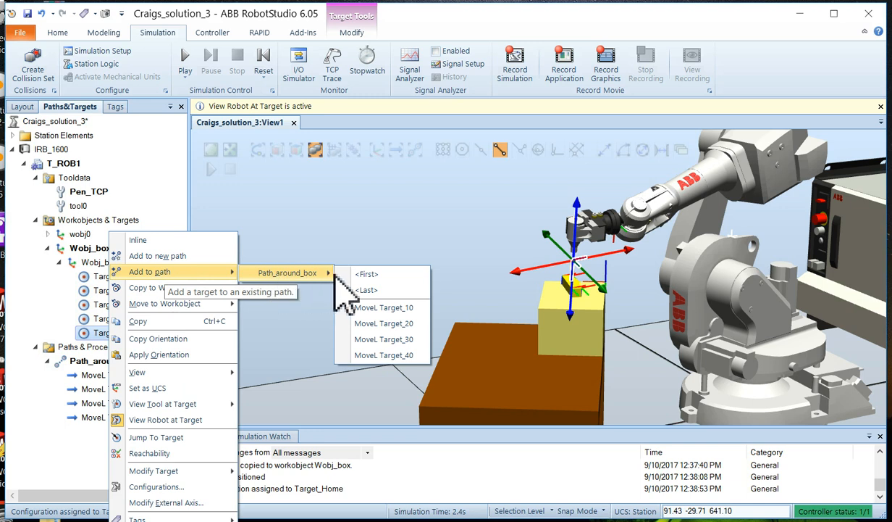
click(324, 249)
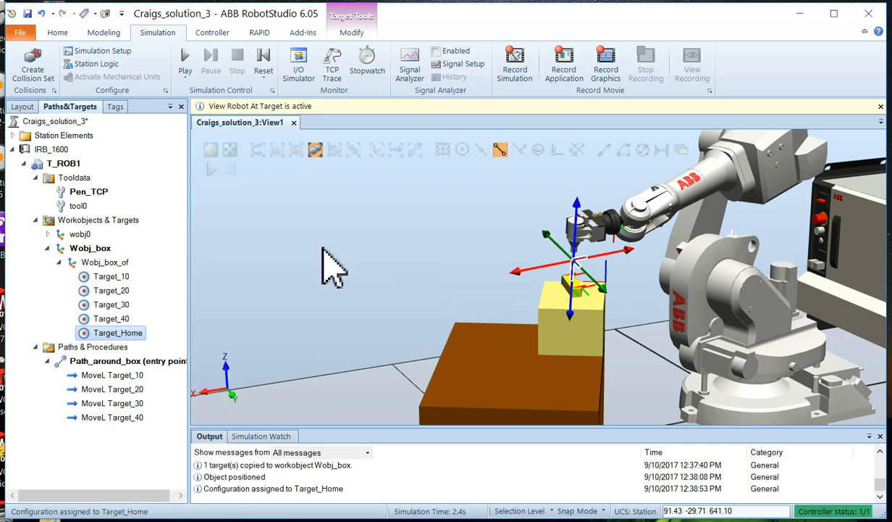
click(81, 277)
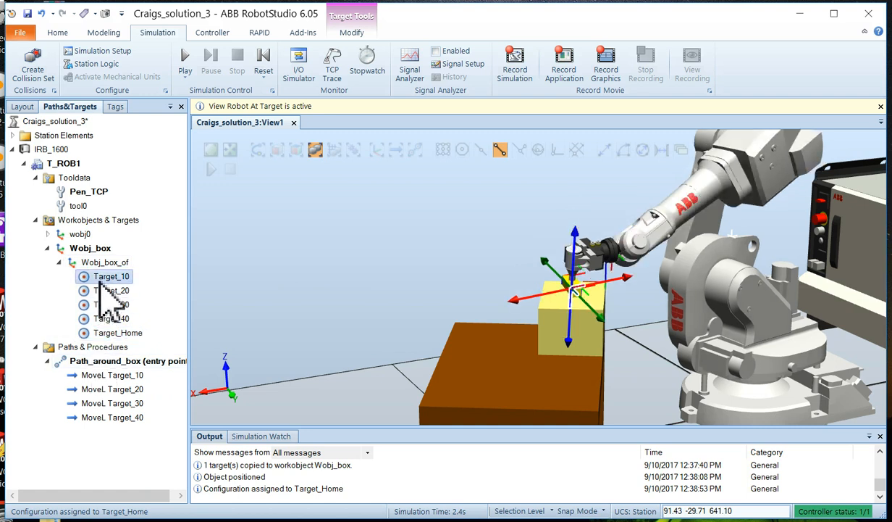
click(105, 263)
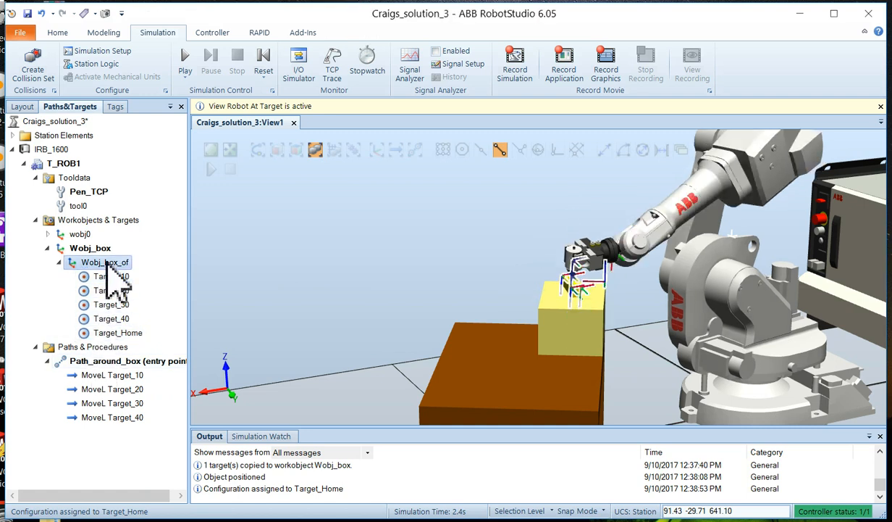
click(91, 248)
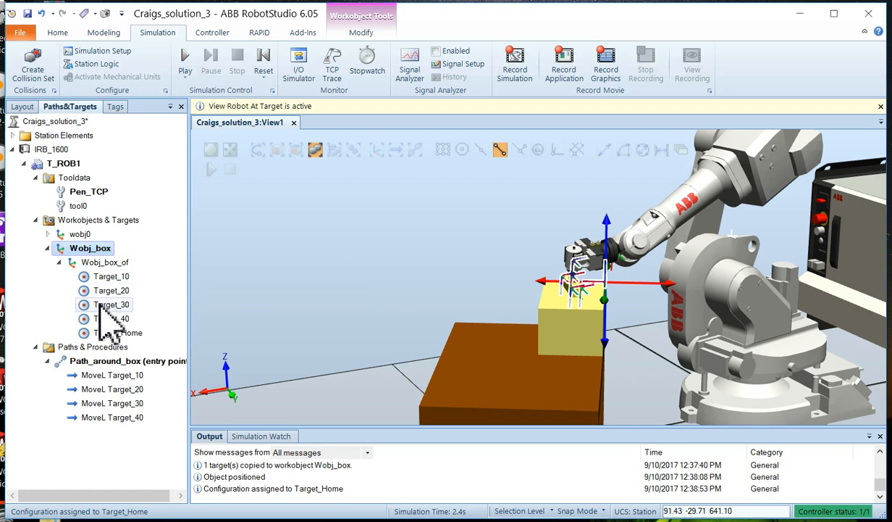
Set the instruction template to MoveJ (Move : Default) and add Target_Home as the first instruction of Path_around_box
click(58, 33)
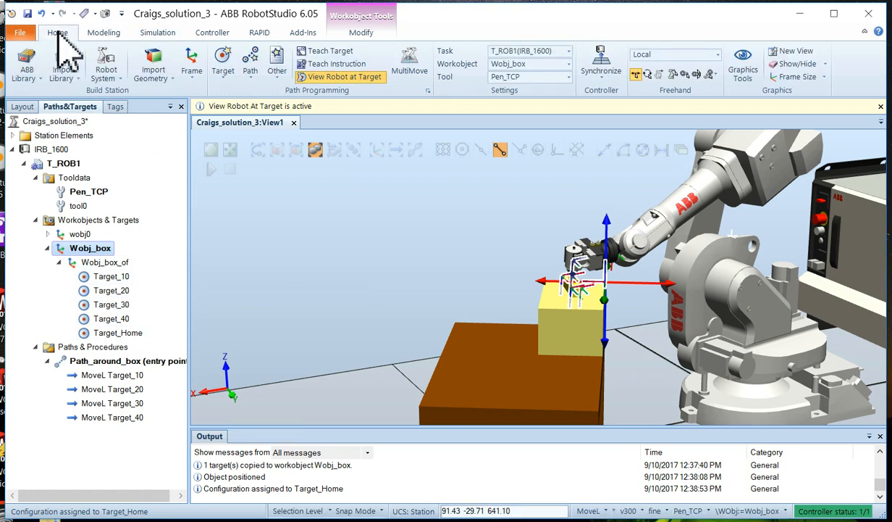
click(116, 333)
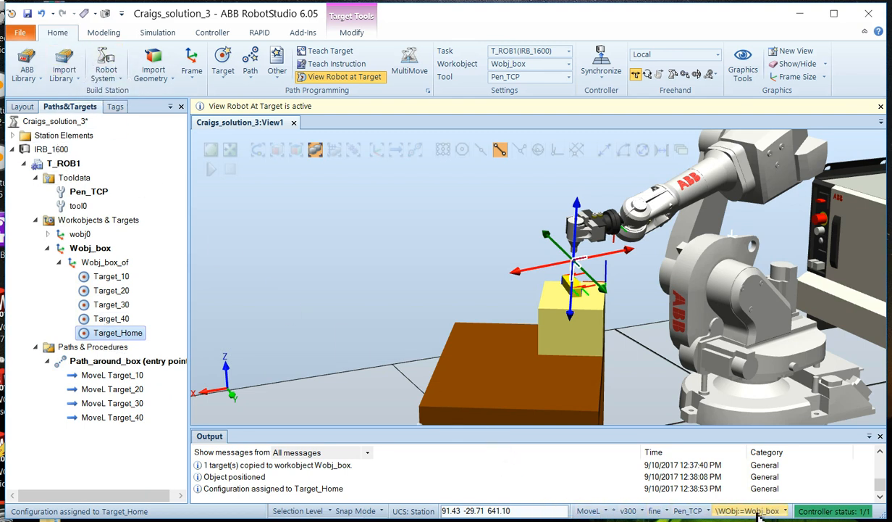
click(609, 511)
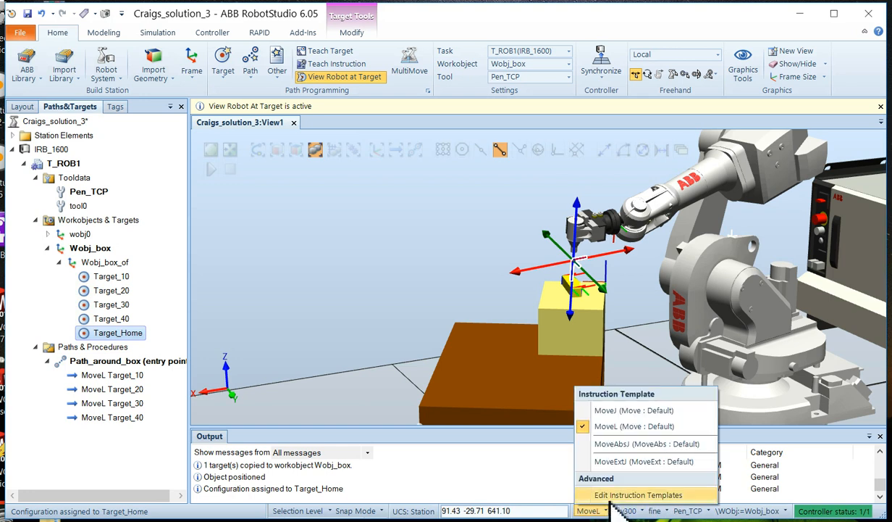
click(608, 410)
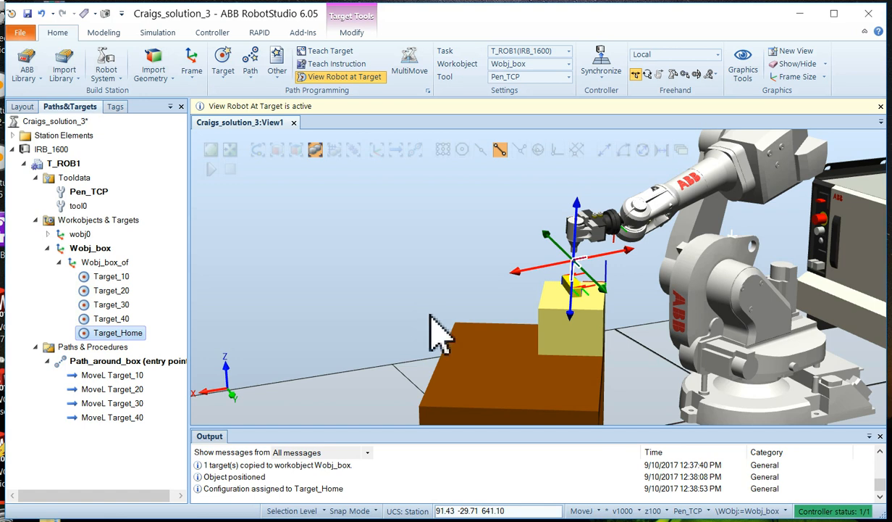
right_click(112, 335)
mouse_move(147, 273)
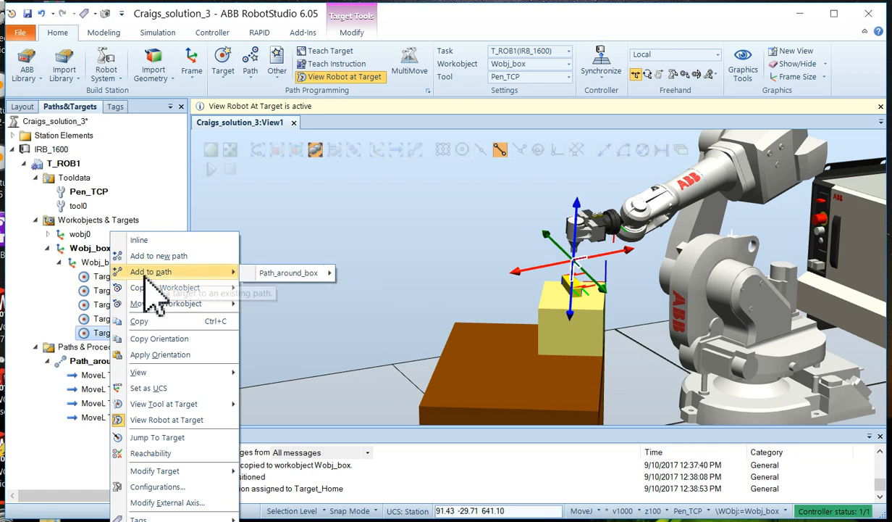
mouse_move(288, 273)
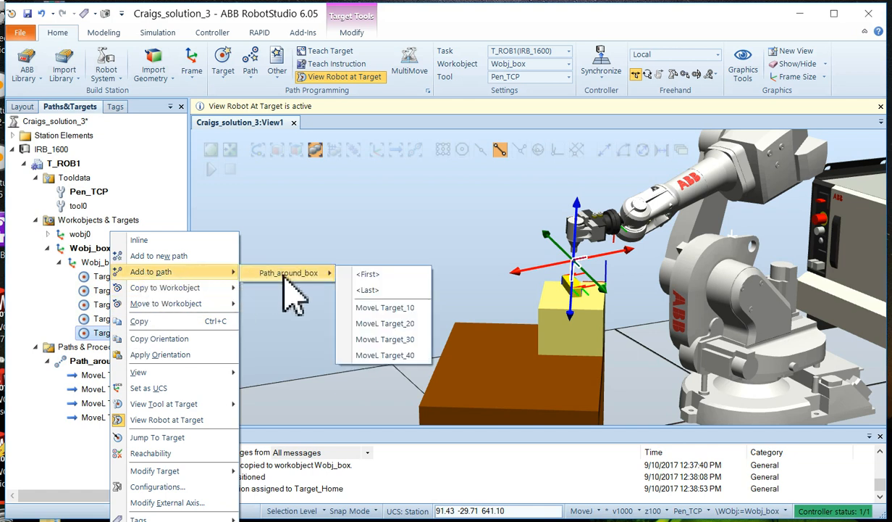
click(371, 274)
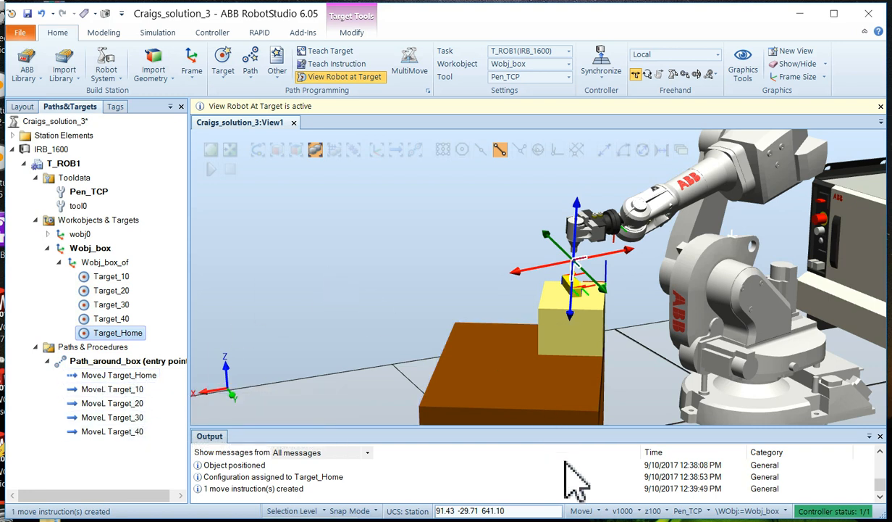
Set the instruction template to MoveL (Move : Default) and add Target_Home as the last instruction of Path_around_box
click(599, 511)
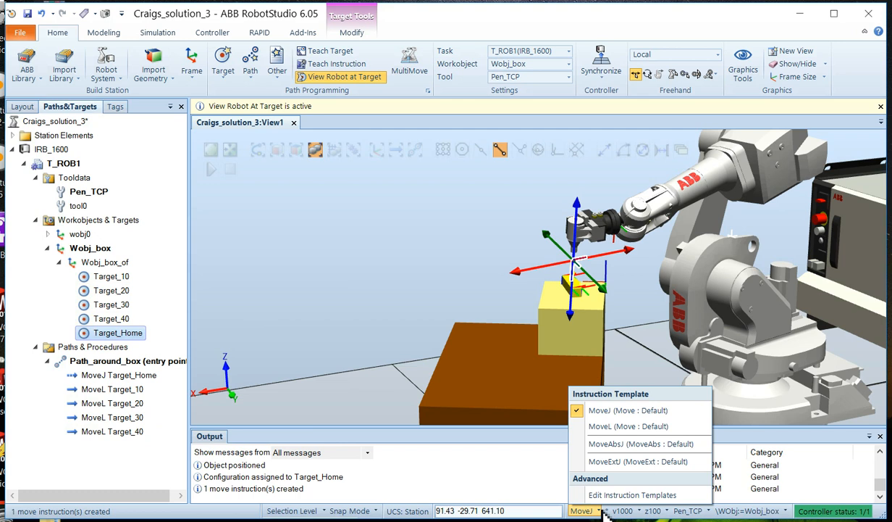
click(589, 424)
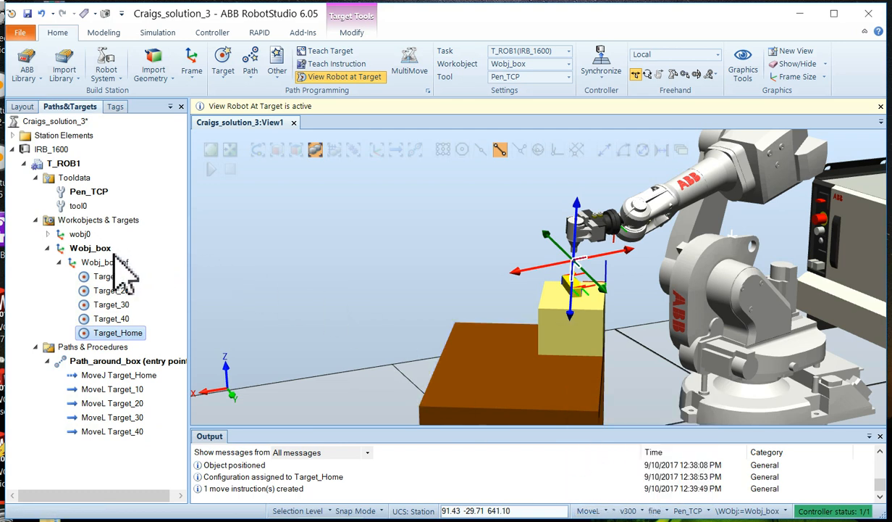
right_click(111, 335)
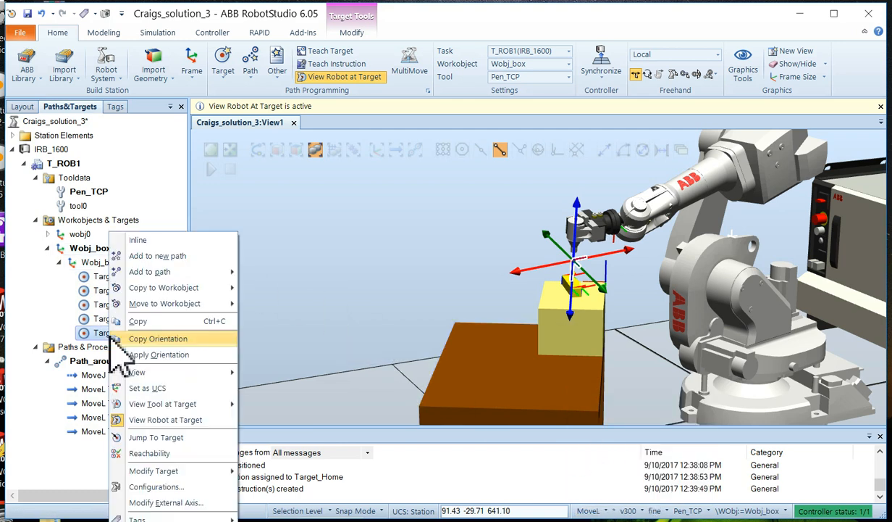
mouse_move(145, 271)
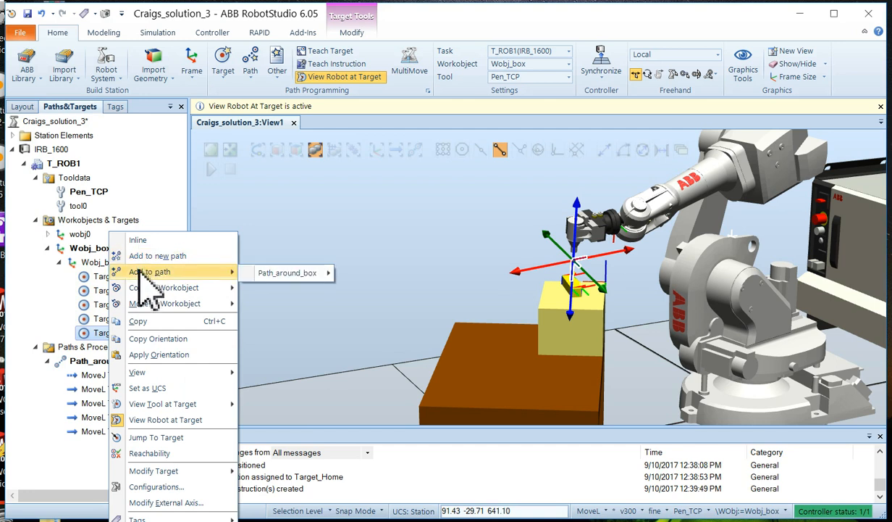
mouse_move(279, 277)
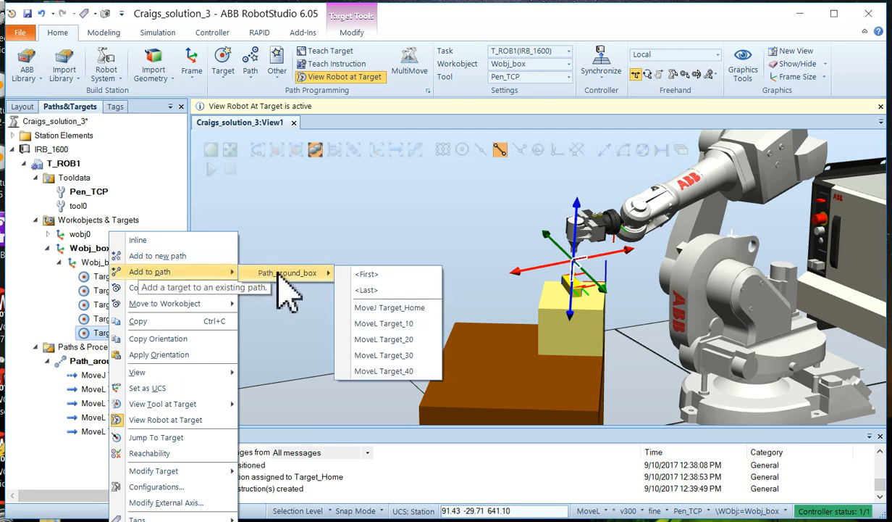
click(366, 290)
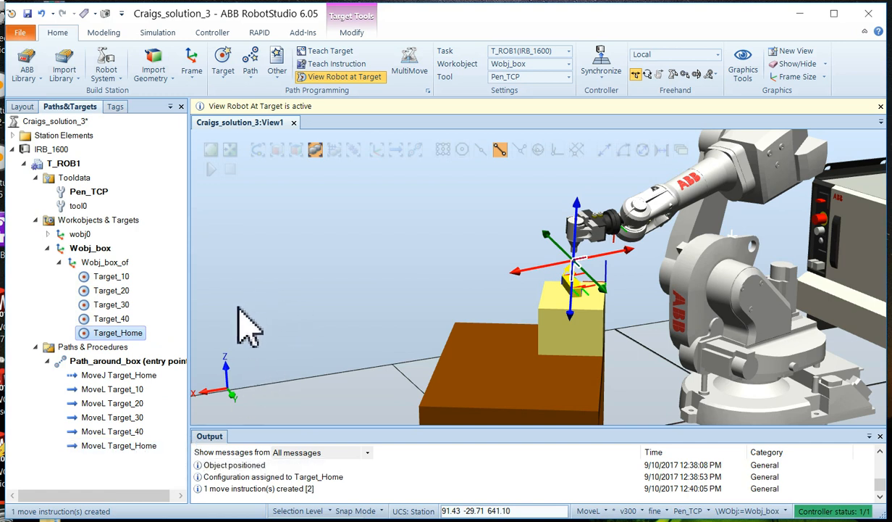
Synchronize the station's Path_around_box, Pen_TCP and Wobj_box to RAPID, keeping Module1 and CalibData as the destination modules
scroll(588, 319, up, 5)
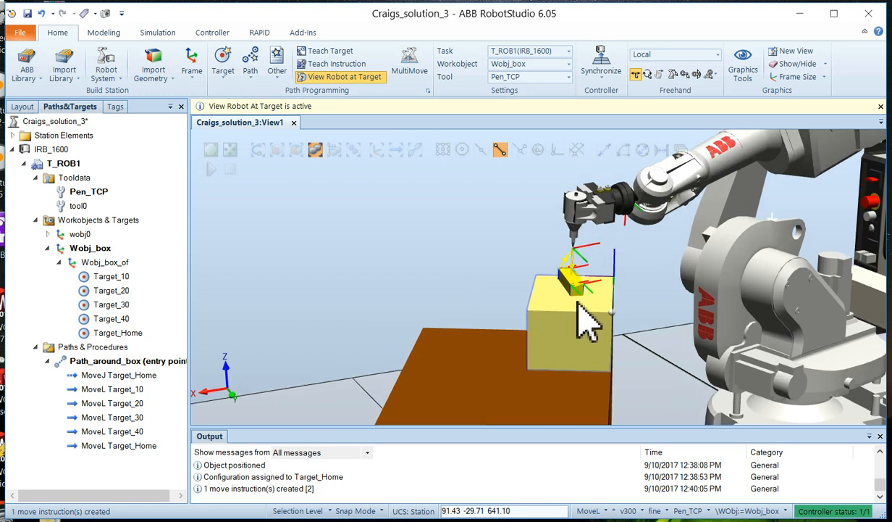
scroll(590, 315, up, 2)
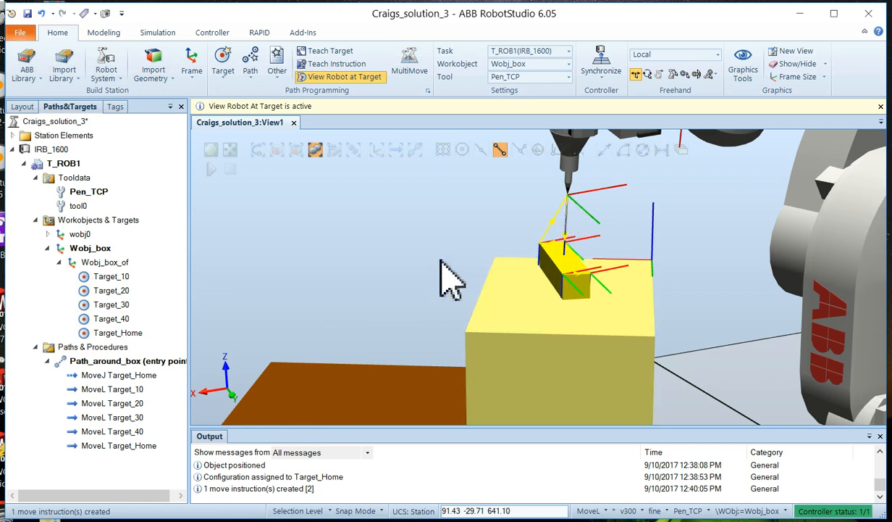
click(600, 63)
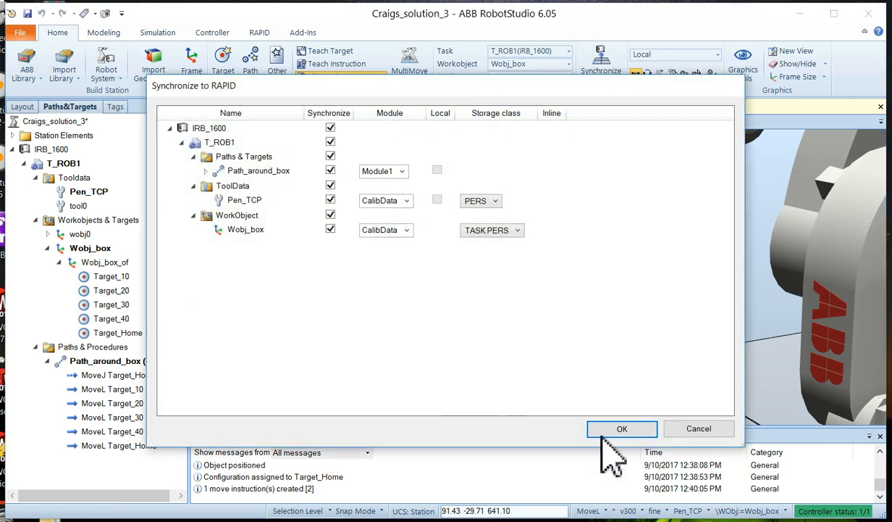
click(623, 429)
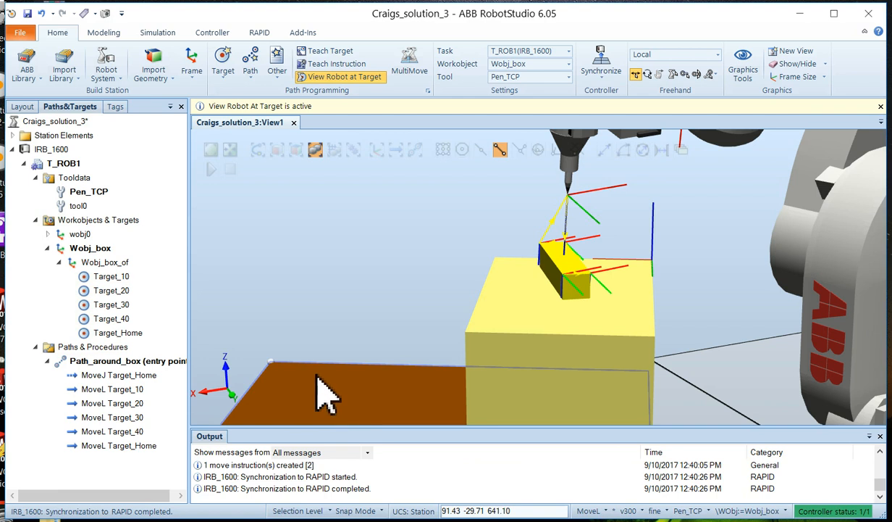
Examine the move instructions of the Path_around_box procedure in the RAPID code of Module1
click(259, 32)
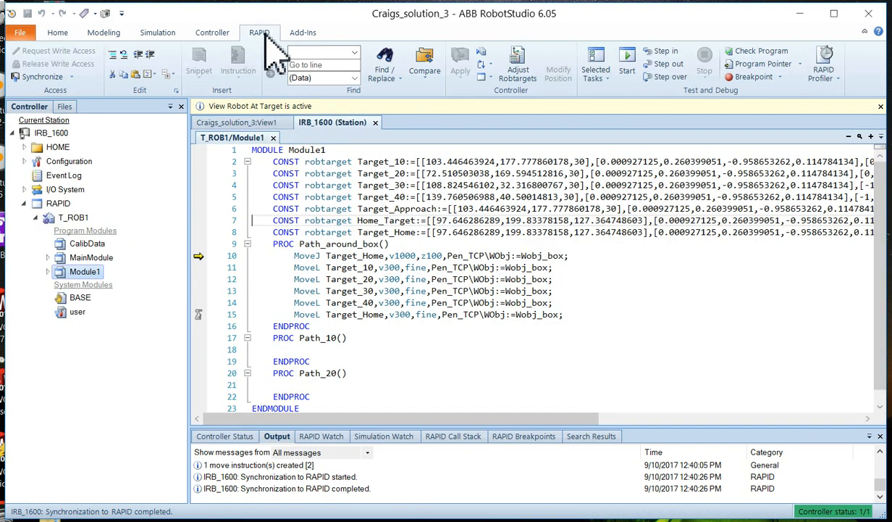
click(48, 272)
click(85, 316)
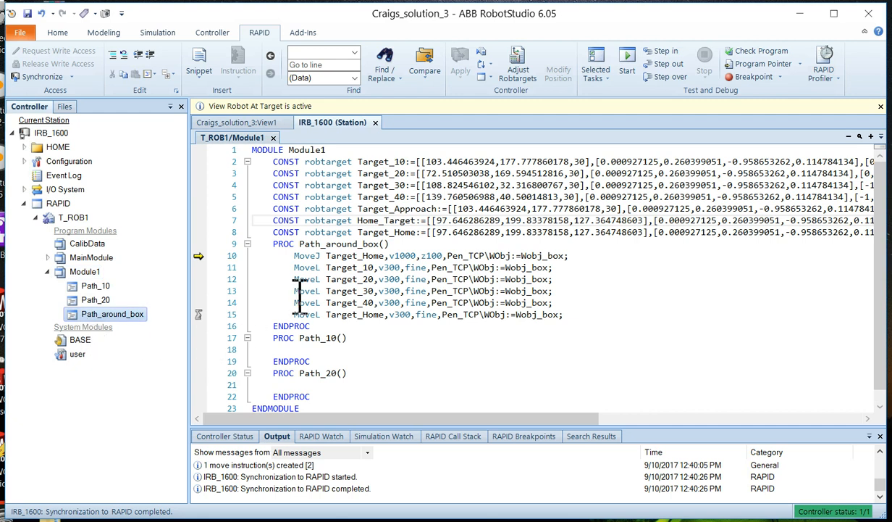
drag(294, 255, 509, 269)
drag(294, 255, 597, 319)
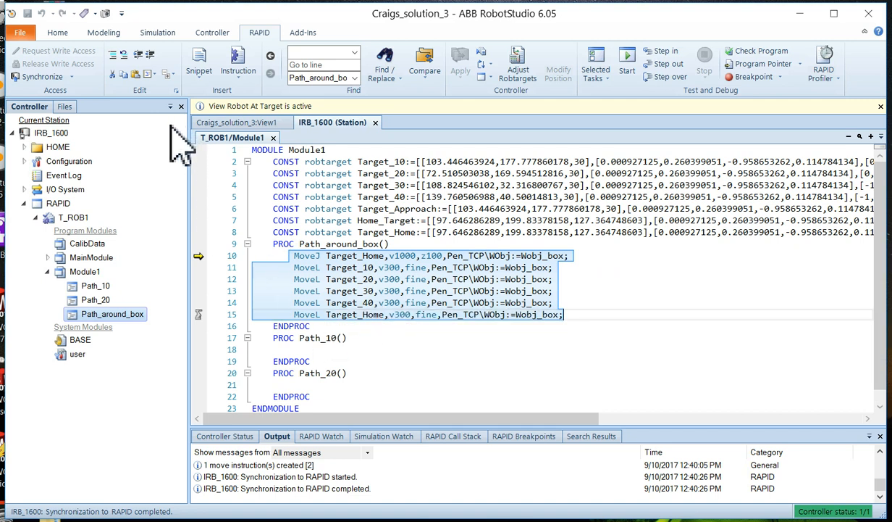
Run the station simulation twice to watch the robot follow Path_around_box from and back to Target_Home
click(58, 33)
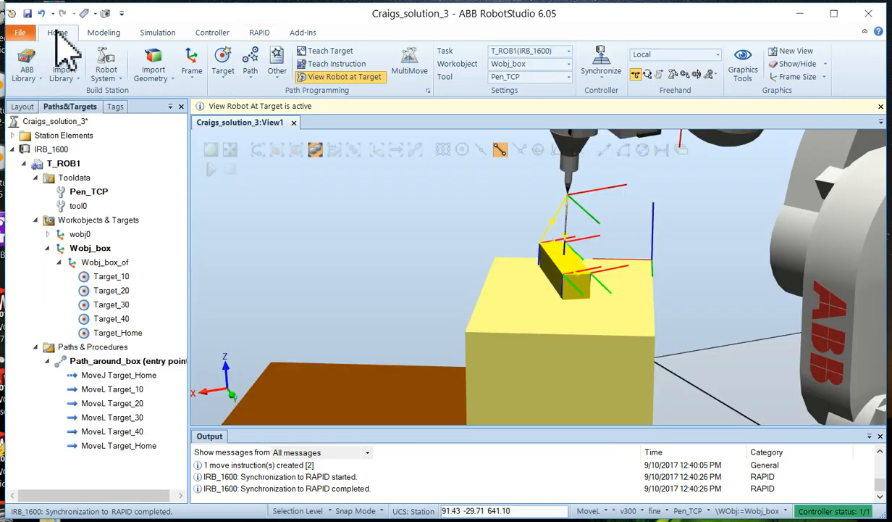
click(158, 33)
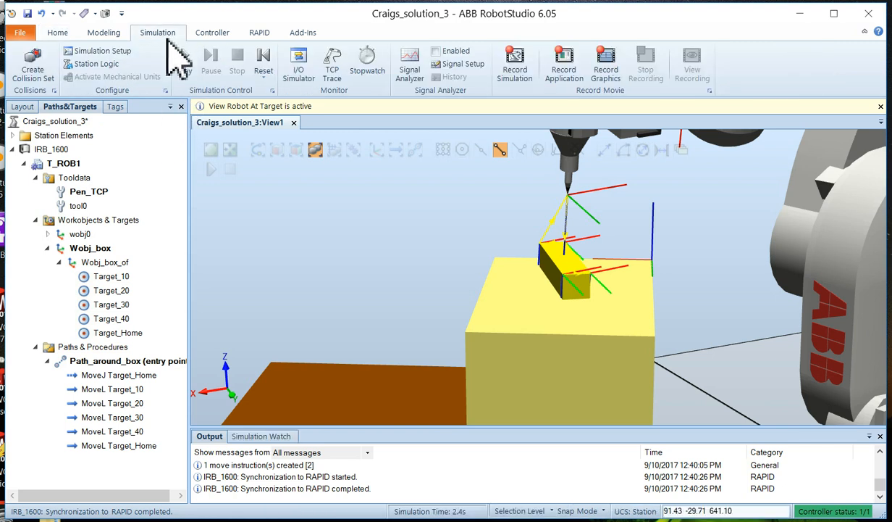
click(186, 56)
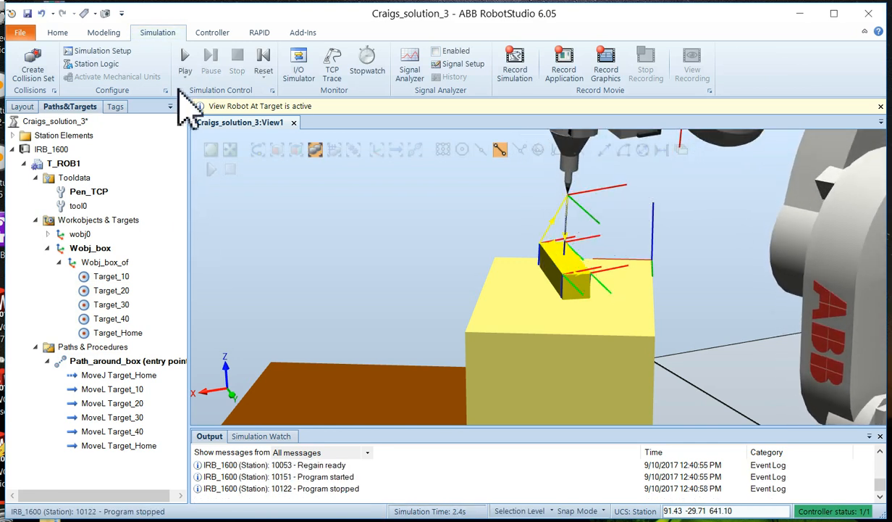
scroll(538, 269, down, 5)
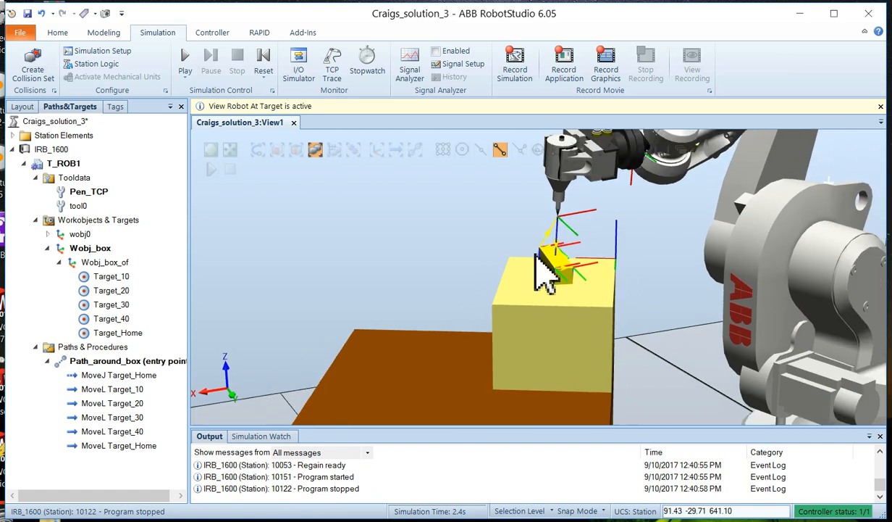
click(186, 60)
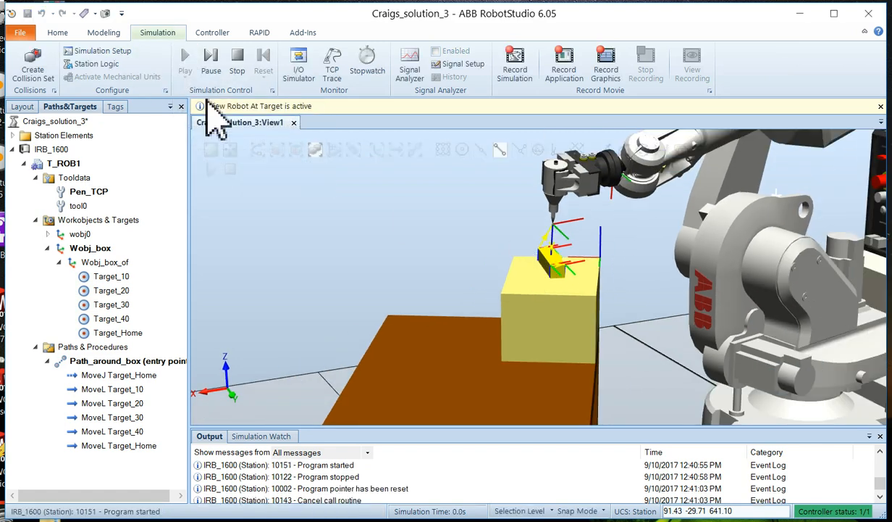